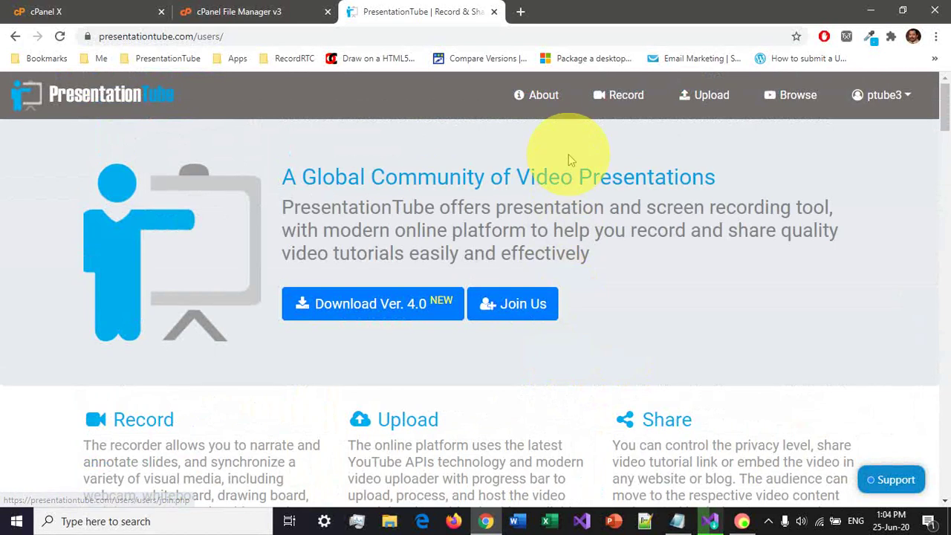
Step: Open the site's Record page and read through the Recorder 4.0 description down to the Lite and Pro versions
click(628, 105)
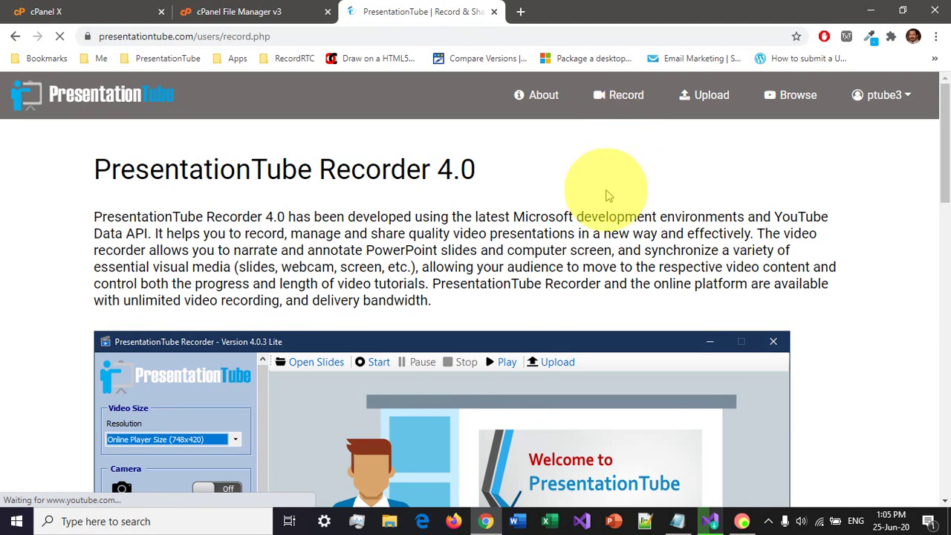
scroll(605, 187, down, 3)
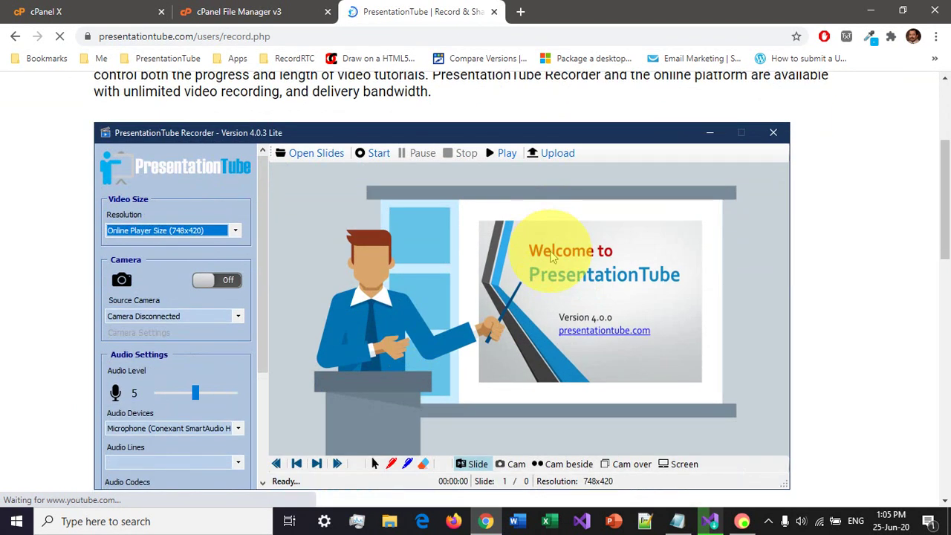
scroll(497, 253, down, 1)
scroll(498, 252, up, 1)
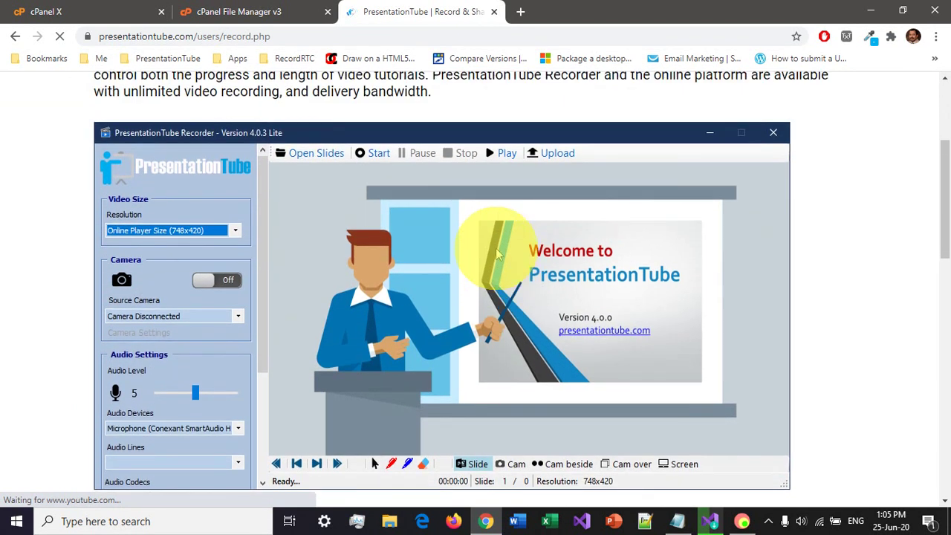
scroll(497, 253, down, 9)
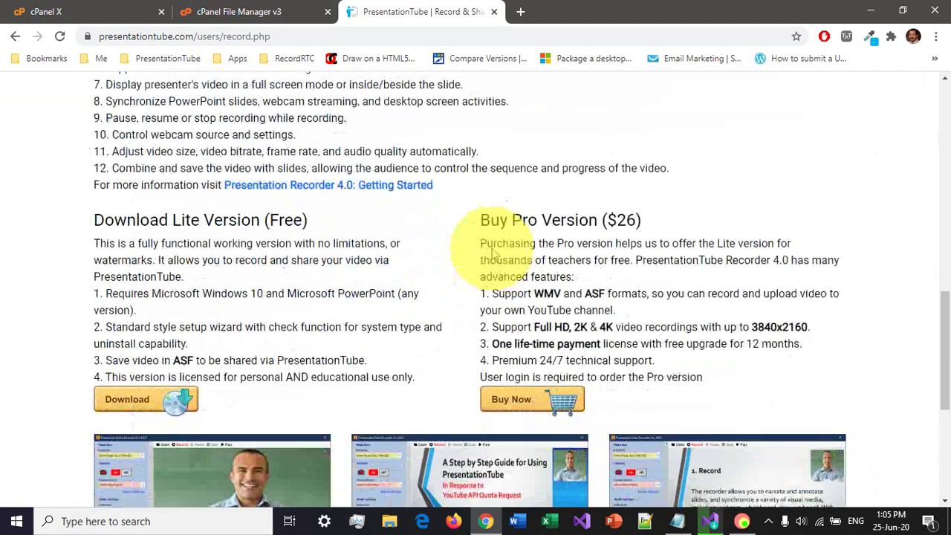
scroll(492, 254, down, 1)
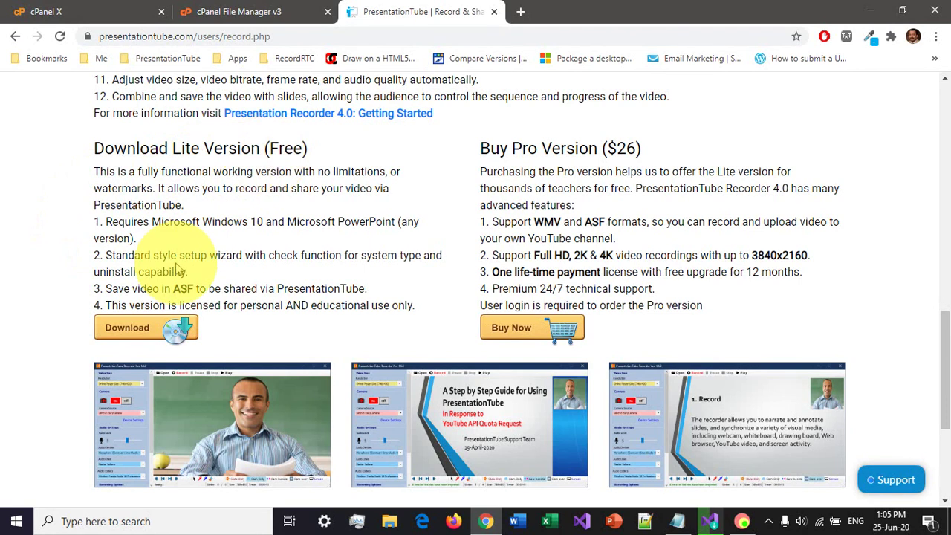
Step: Open the free Lite version's download page and review its version details and the EXE and ZIP options
click(127, 327)
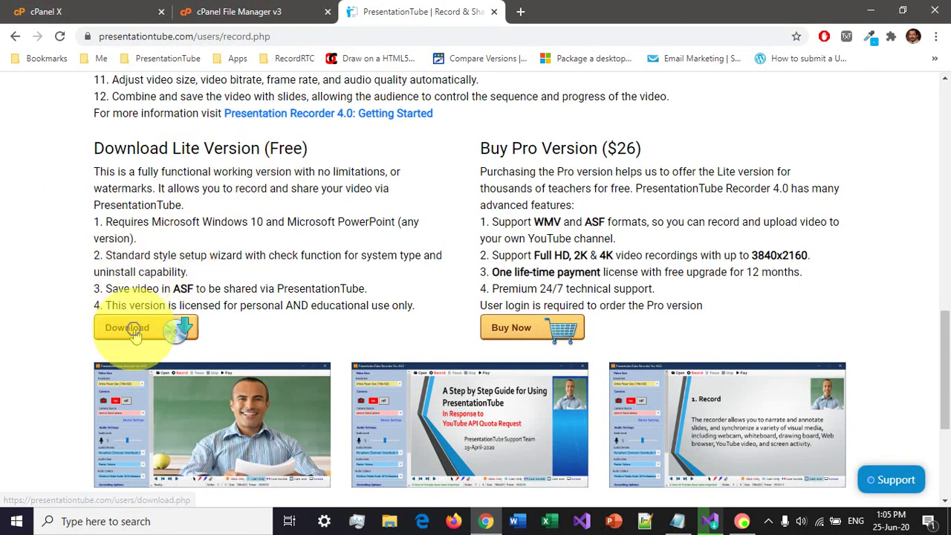
scroll(141, 336, down, 1)
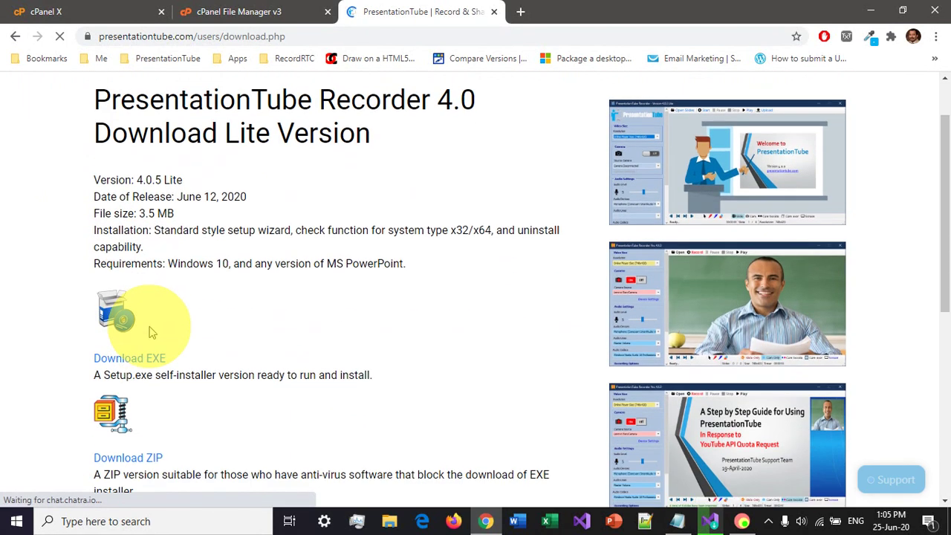
scroll(130, 367, down, 1)
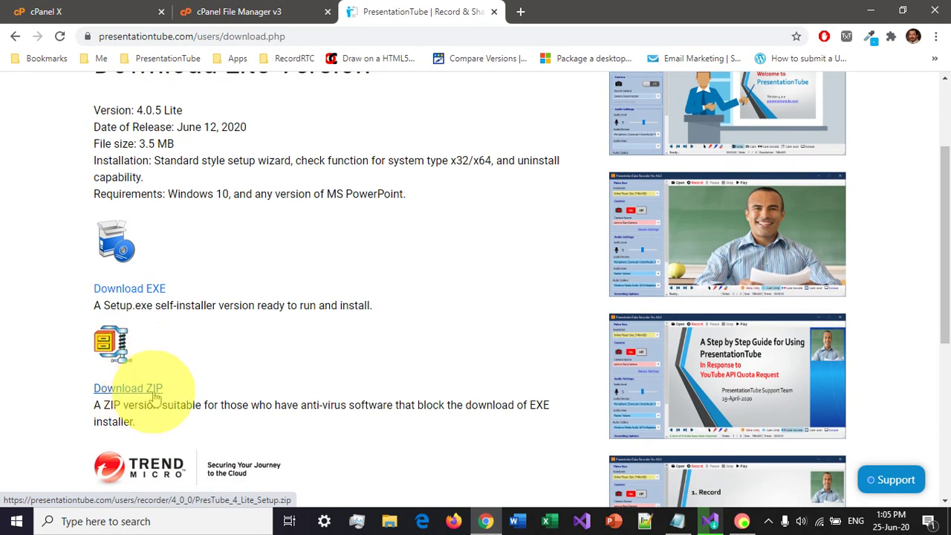
scroll(177, 382, up, 2)
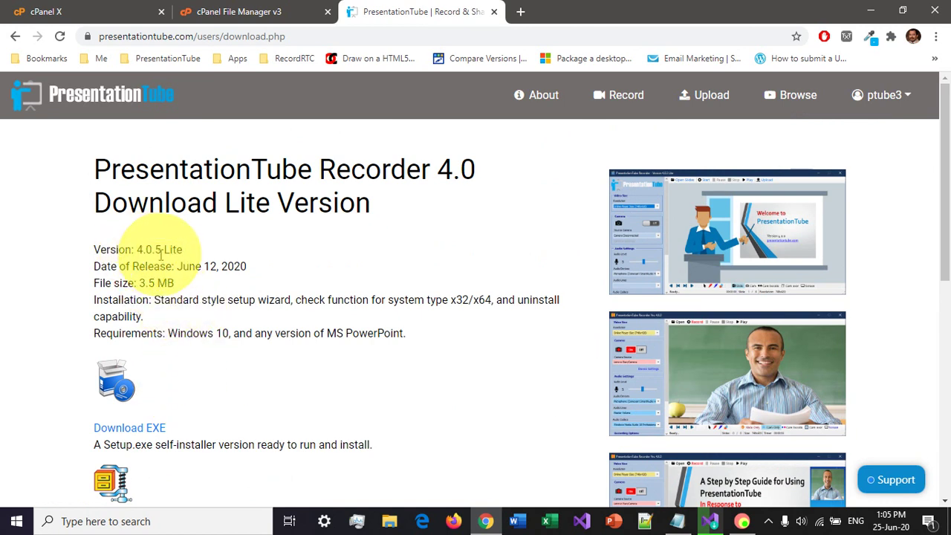
Step: Minimize the browser and launch PresentationTube Recorder from the desktop
click(871, 10)
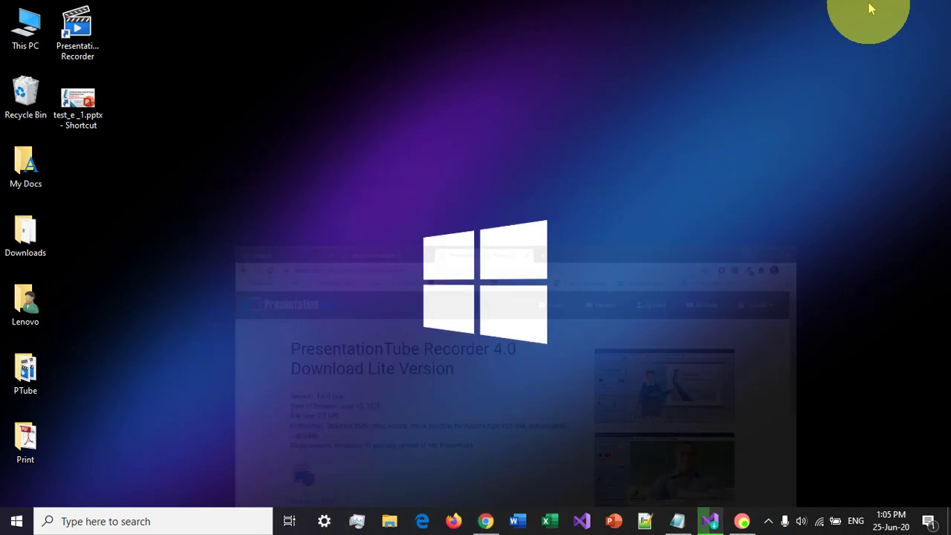
click(78, 31)
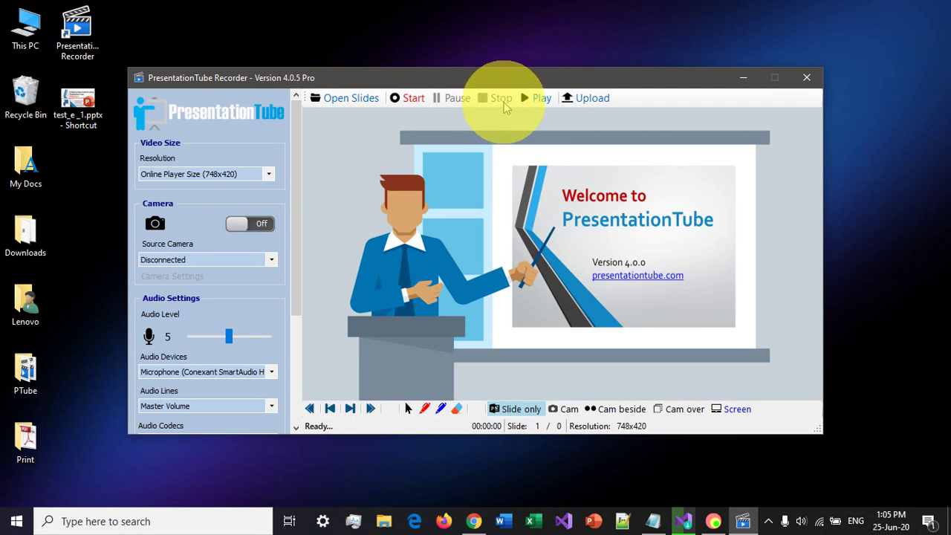
click(542, 103)
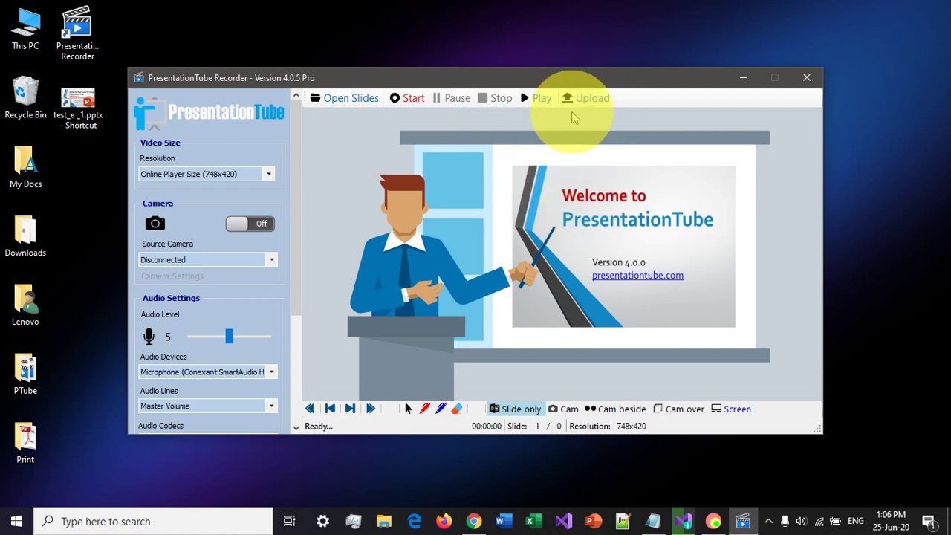
click(499, 99)
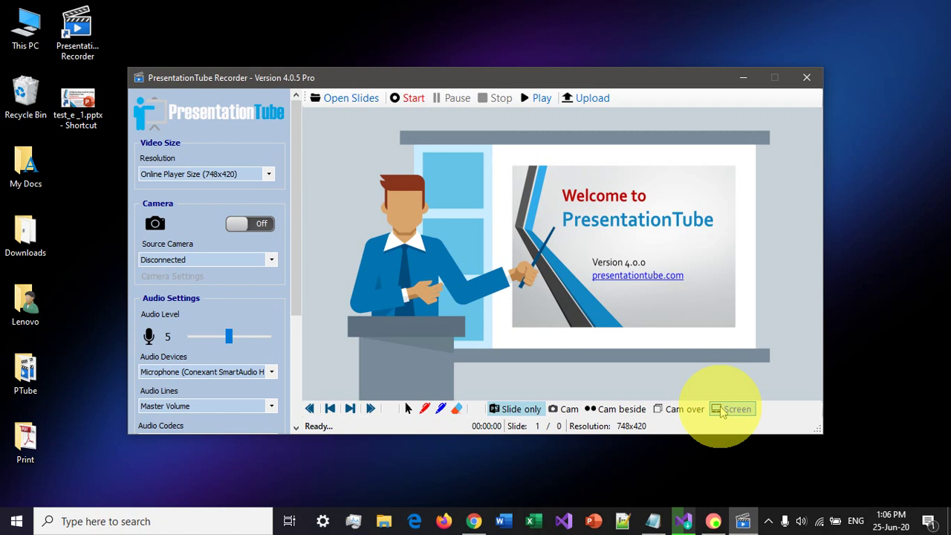
Step: Look through the available video resolutions and the camera, audio and capture settings
click(268, 177)
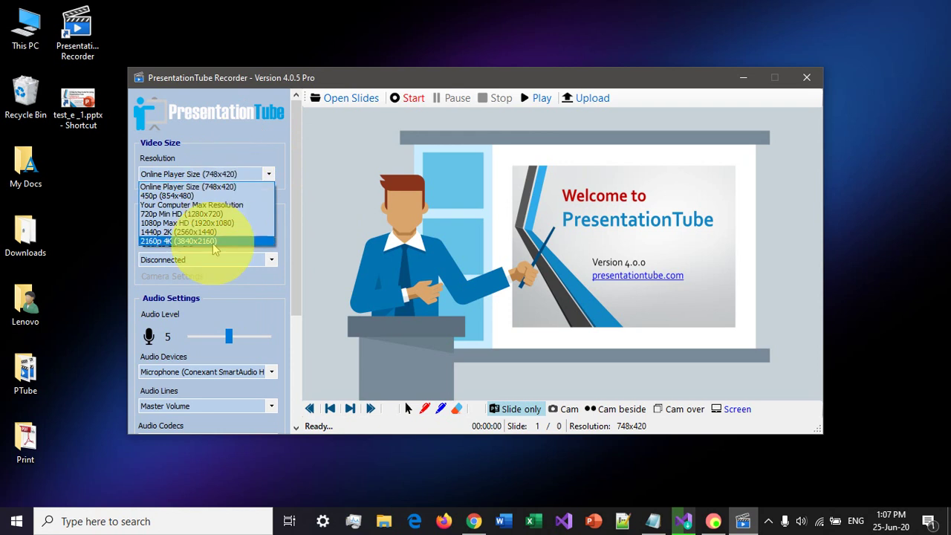
click(240, 149)
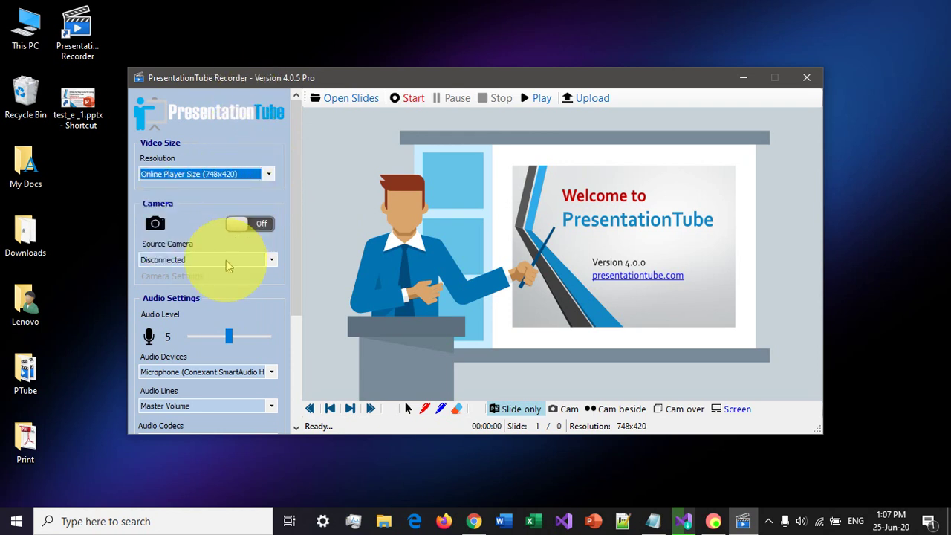
drag(294, 294, 292, 362)
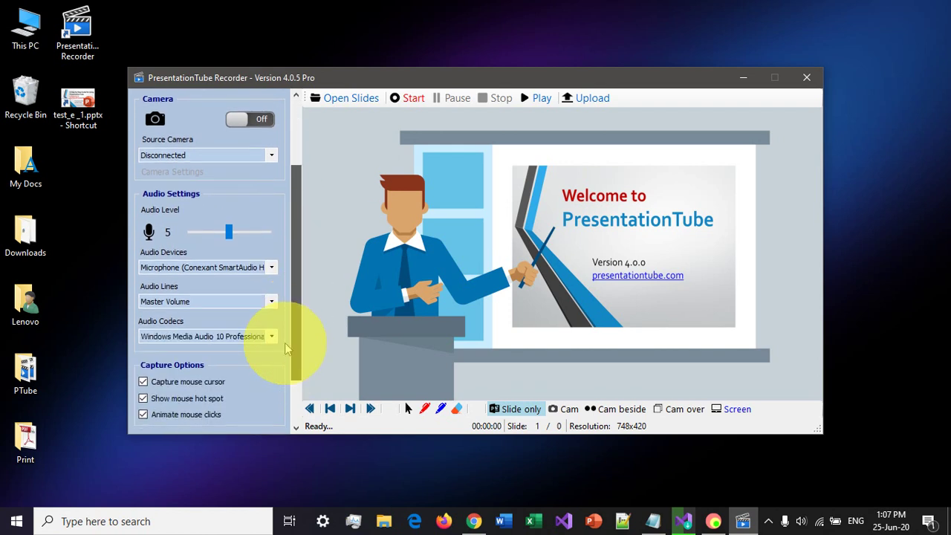
scroll(224, 367, down, 1)
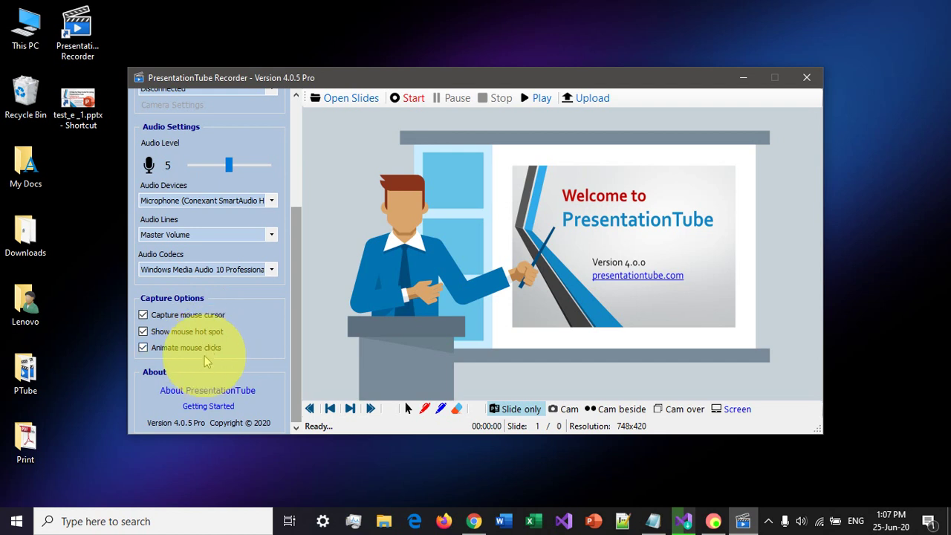
scroll(208, 355, up, 3)
scroll(216, 346, up, 5)
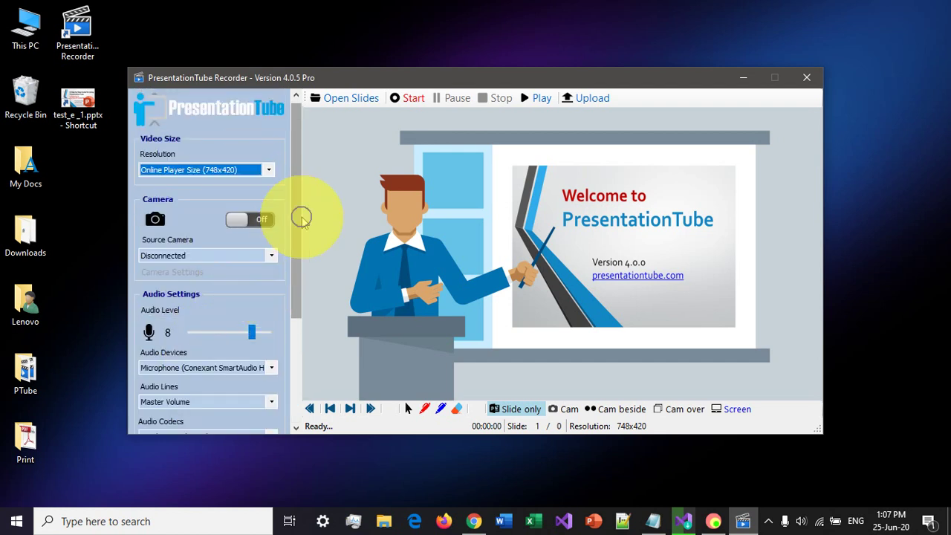
Step: Import the slides from the test_e _1.pptx shortcut on the Desktop
click(331, 103)
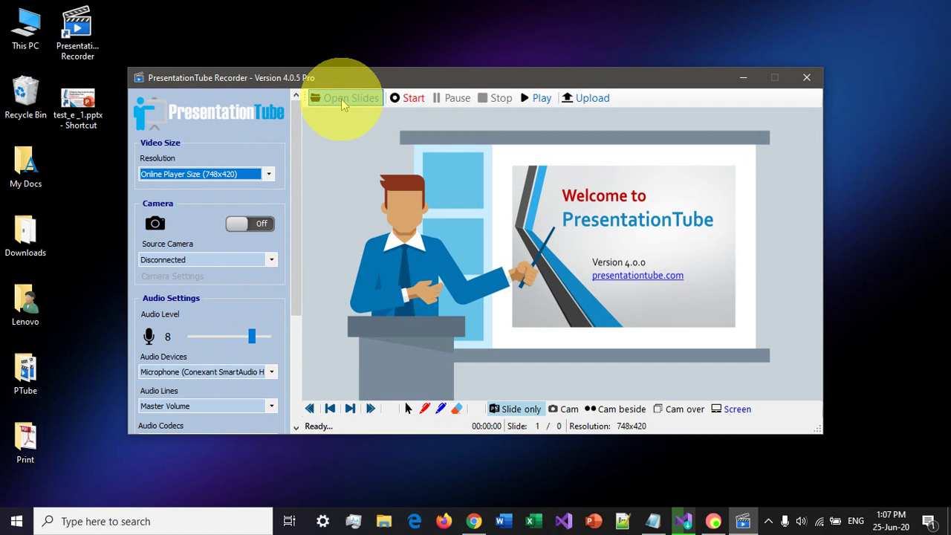
click(341, 99)
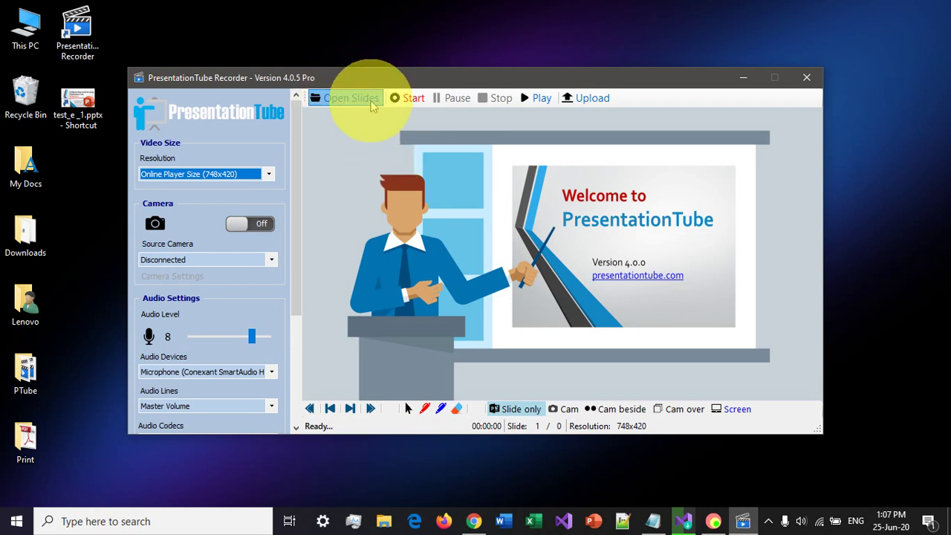
click(373, 105)
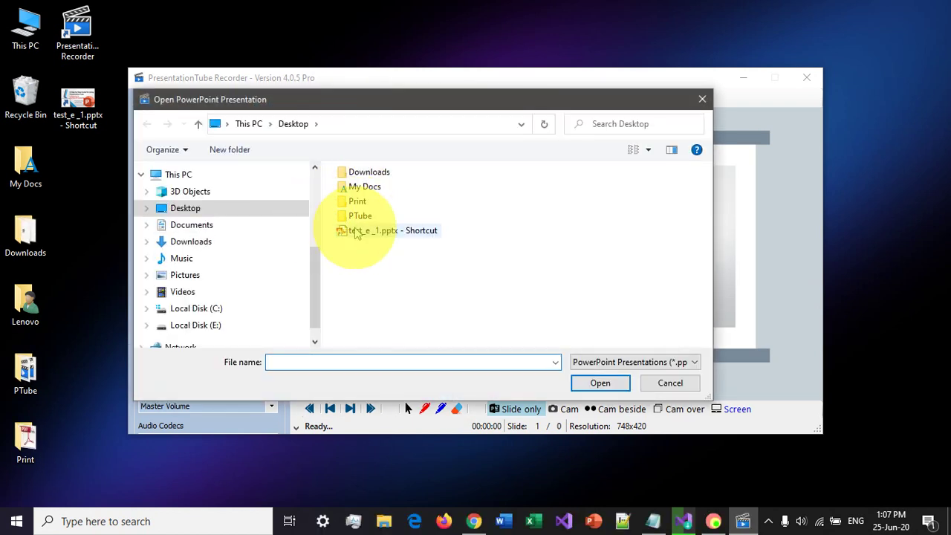
double_click(366, 232)
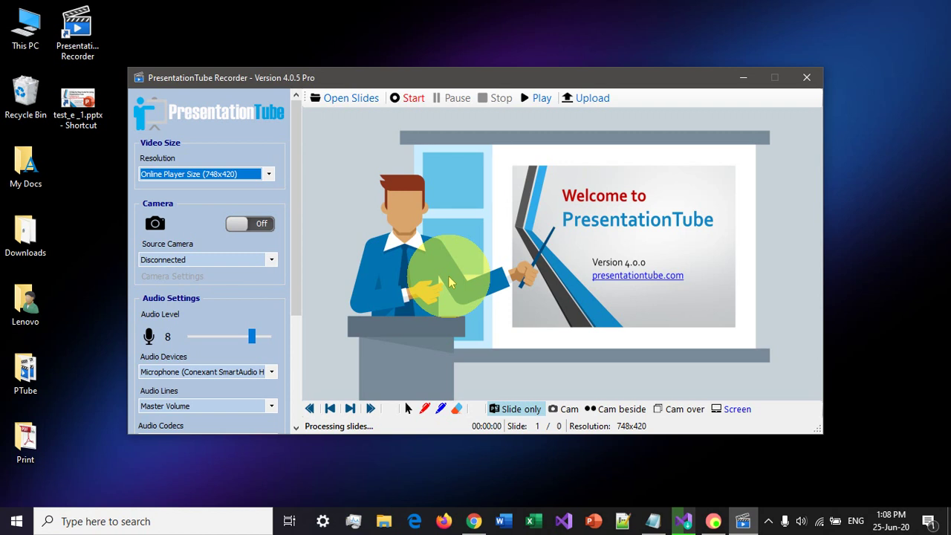
Step: Preview the imported slides one by one up to slide 6, and return to the first slide
click(350, 409)
click(350, 409)
click(350, 409)
click(350, 409)
click(350, 409)
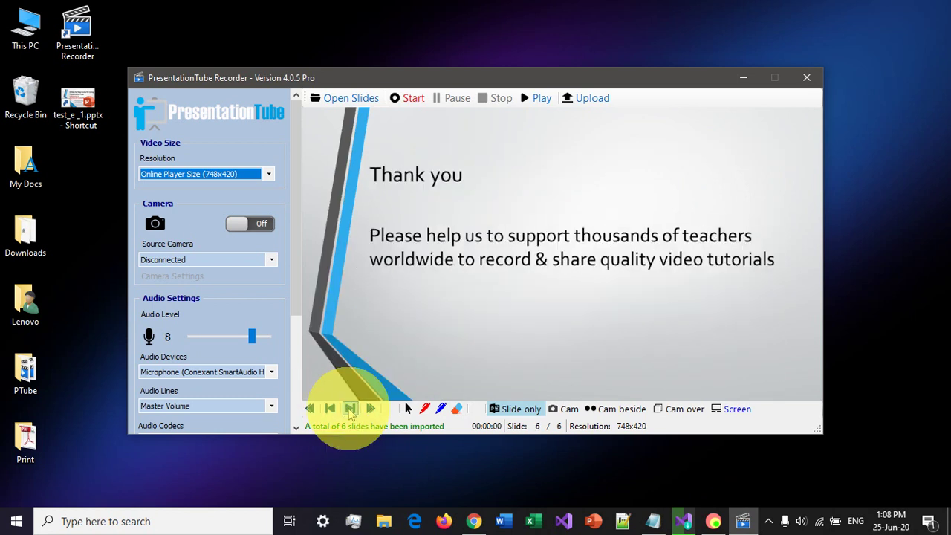
click(331, 409)
click(331, 408)
click(331, 409)
click(330, 409)
click(331, 409)
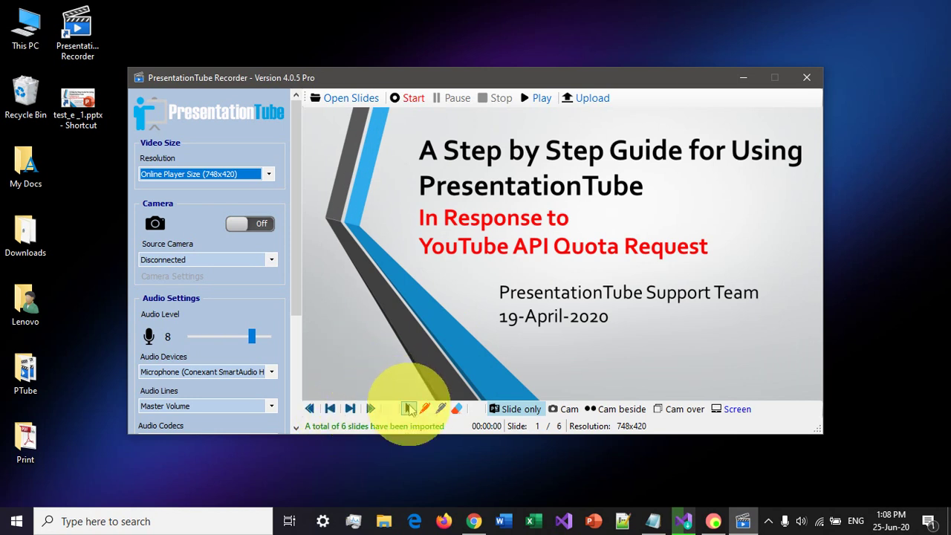
Step: Raise the microphone's audio level to 10
click(253, 338)
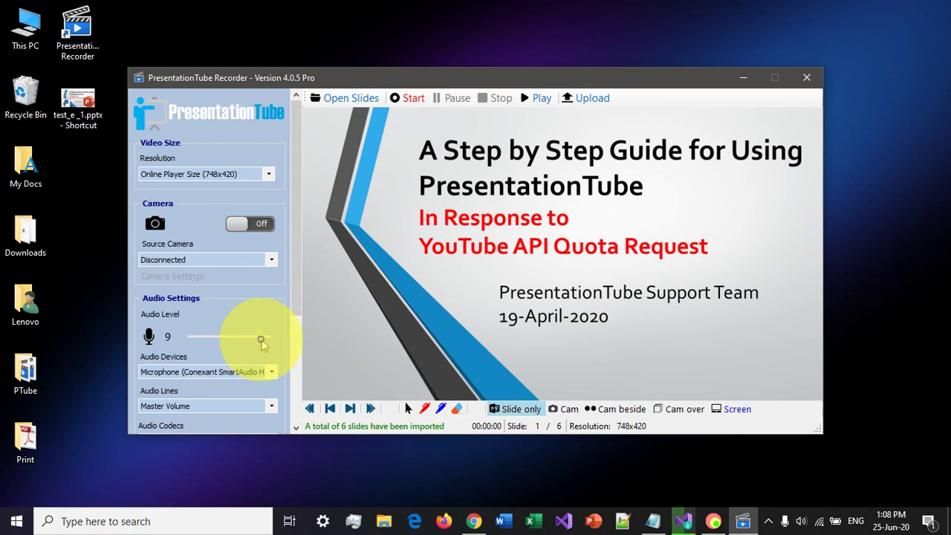
drag(257, 345, 269, 335)
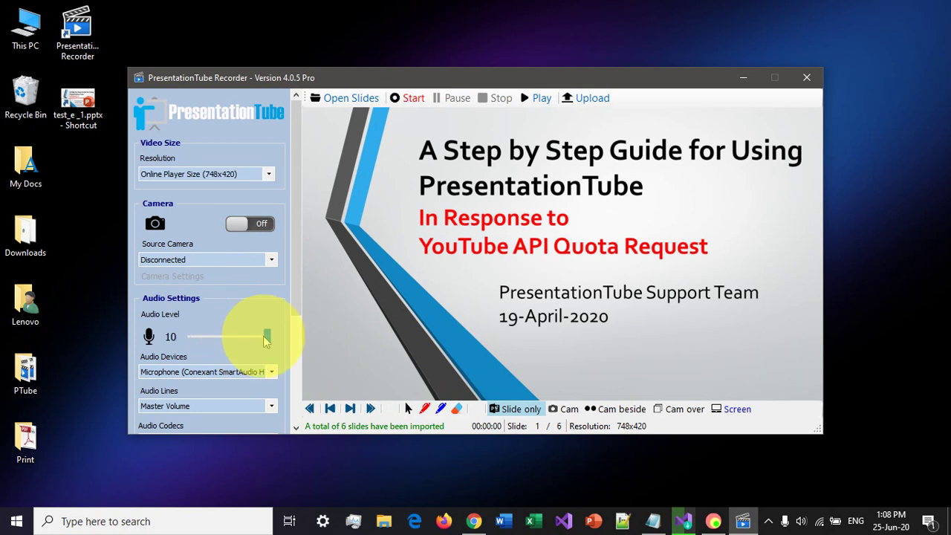